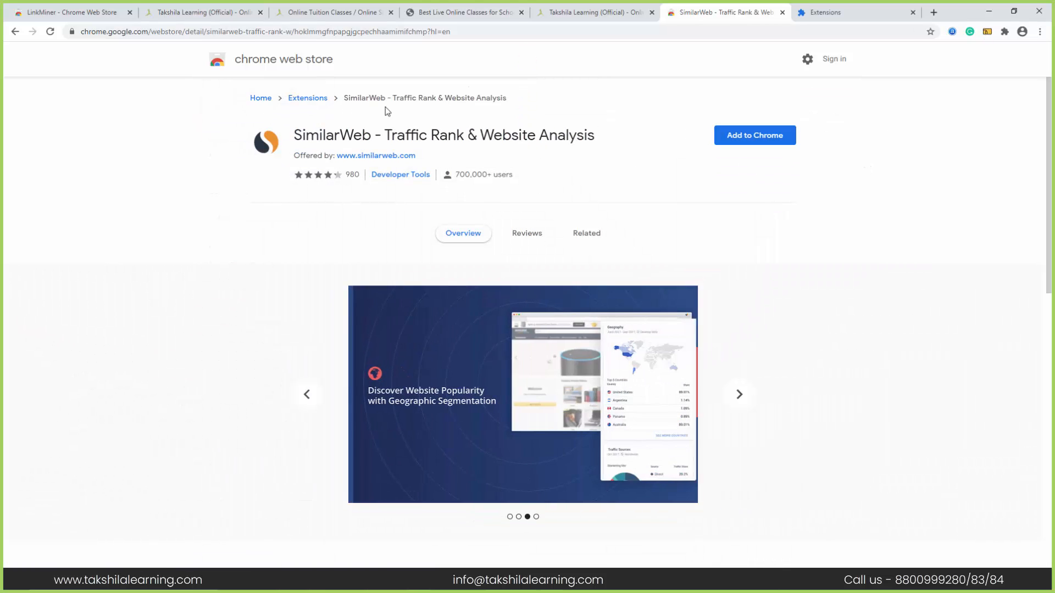
Install the SimilarWeb - Traffic Rank & Website Analysis extension and pin it for use on the takshilalearning.com page
{"action": "left_click", "coordinate": [766, 138]}
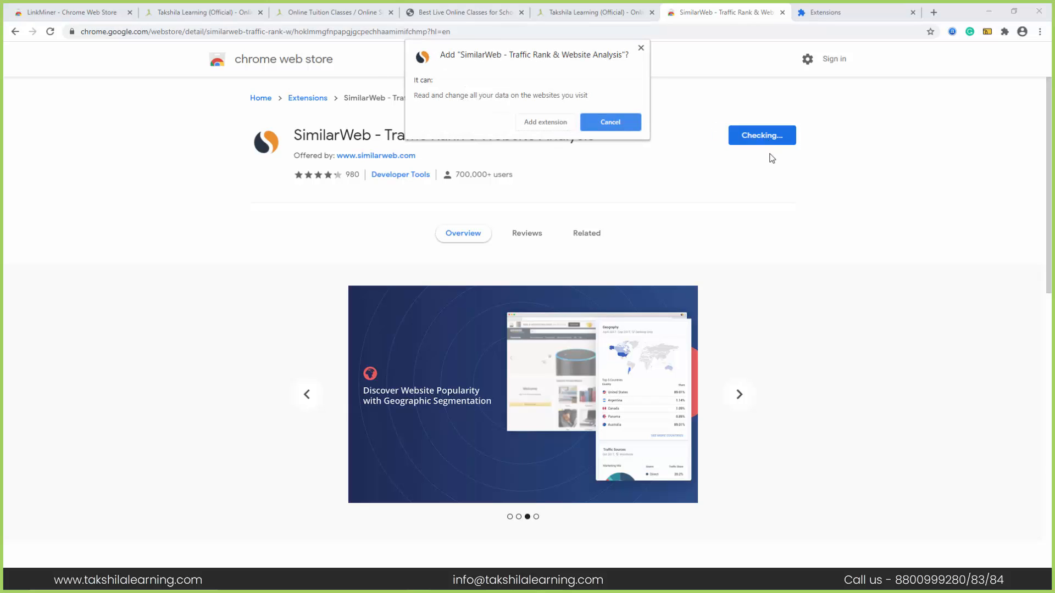
{"action": "left_click", "coordinate": [544, 123]}
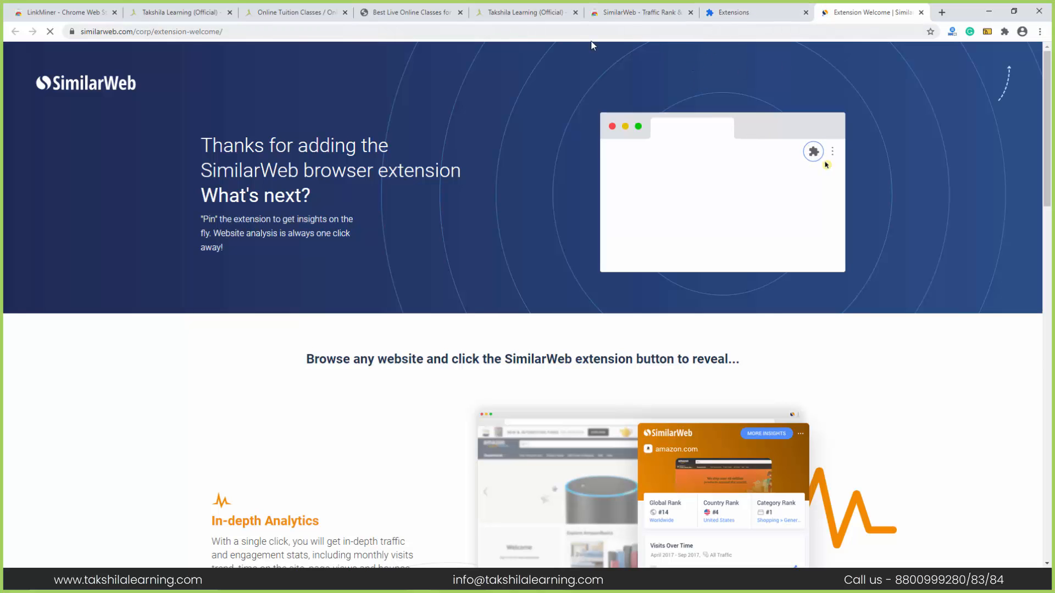
{"action": "left_click", "coordinate": [511, 12]}
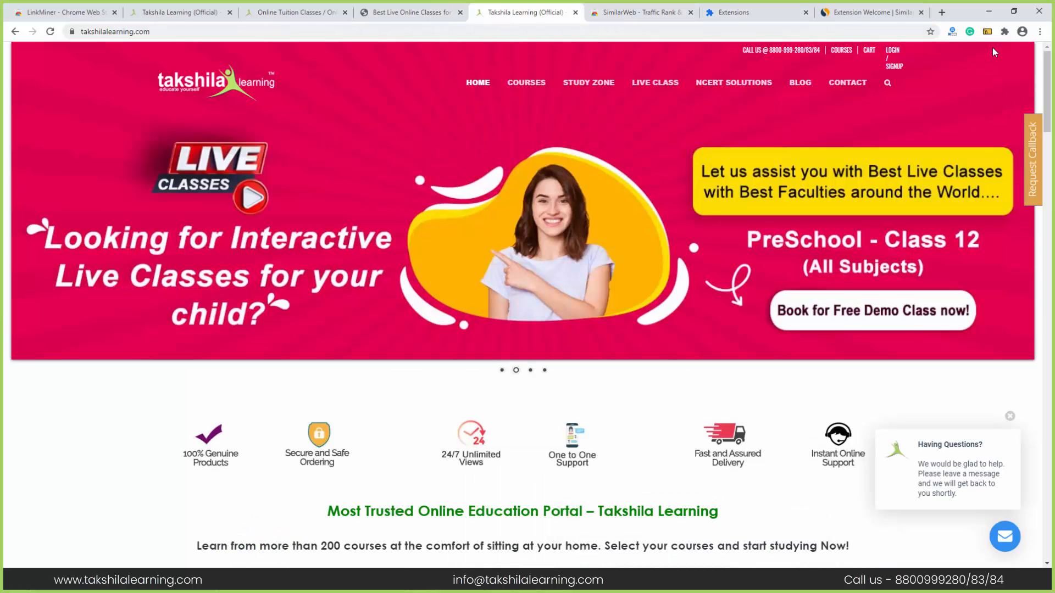
{"action": "left_click", "coordinate": [1004, 31]}
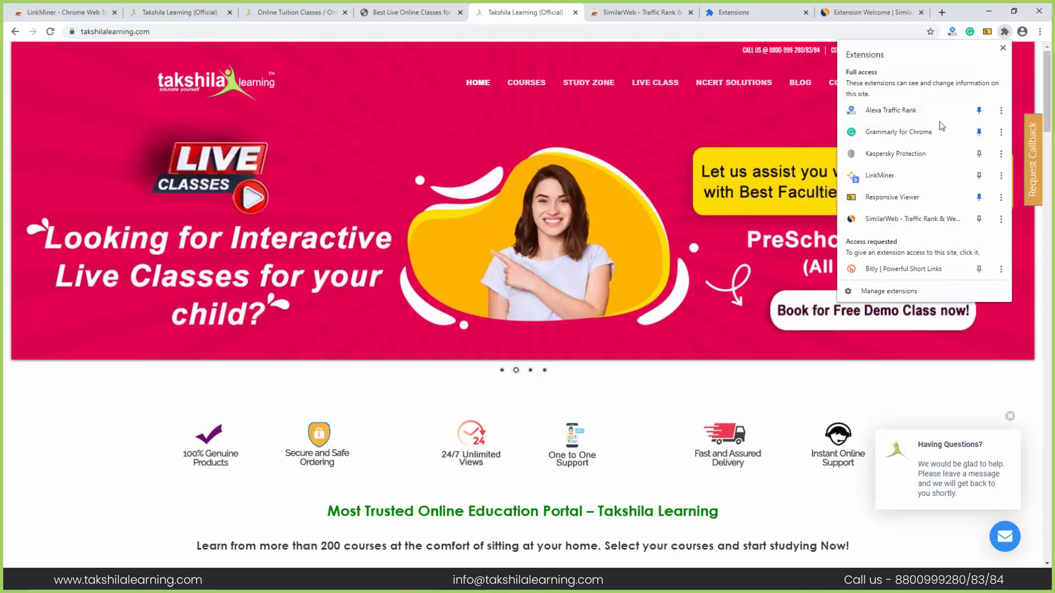
{"action": "left_click", "coordinate": [983, 219]}
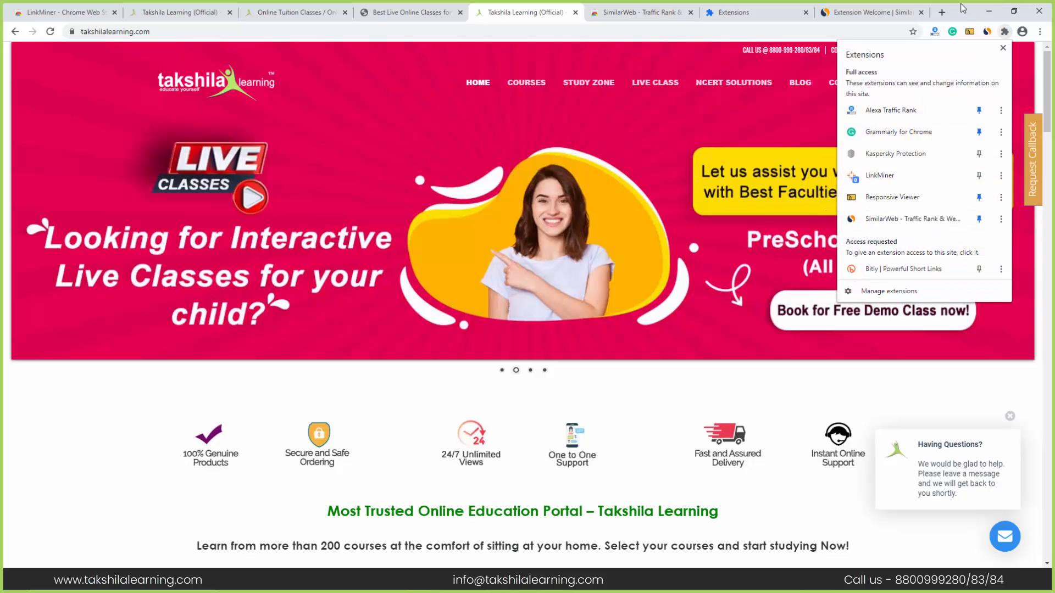
{"action": "left_click", "coordinate": [1000, 46]}
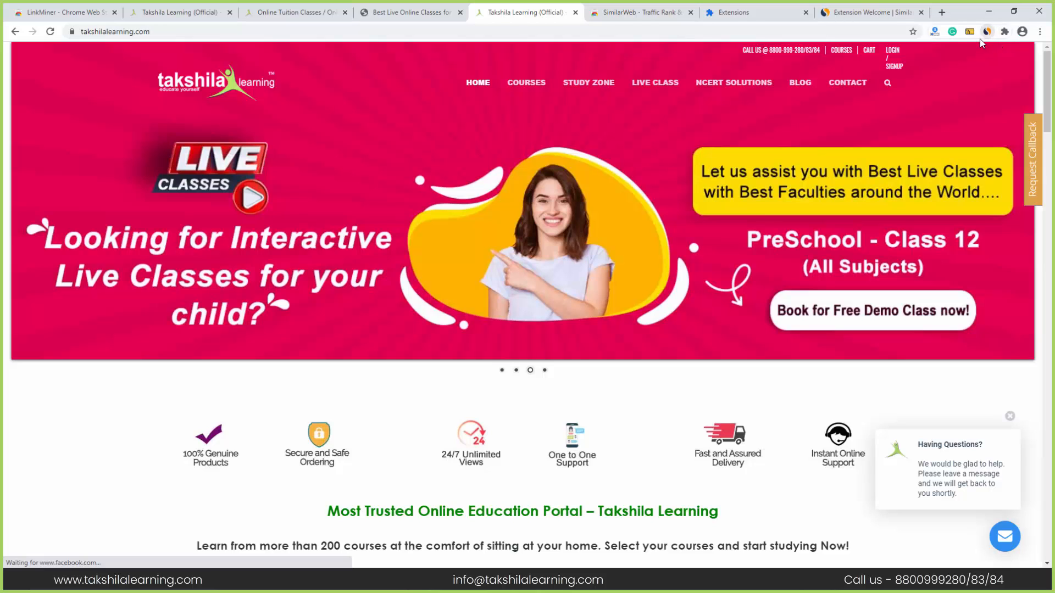
Open the SimilarWeb extension on takshilalearning.com and agree to join its data panel
{"action": "left_click", "coordinate": [981, 39]}
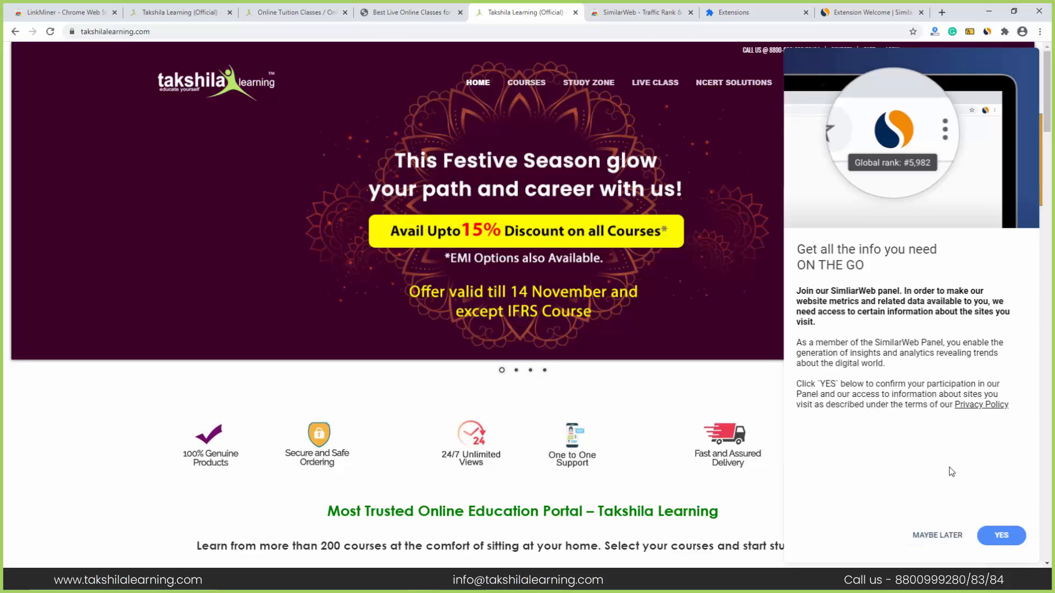
{"action": "left_click", "coordinate": [998, 532]}
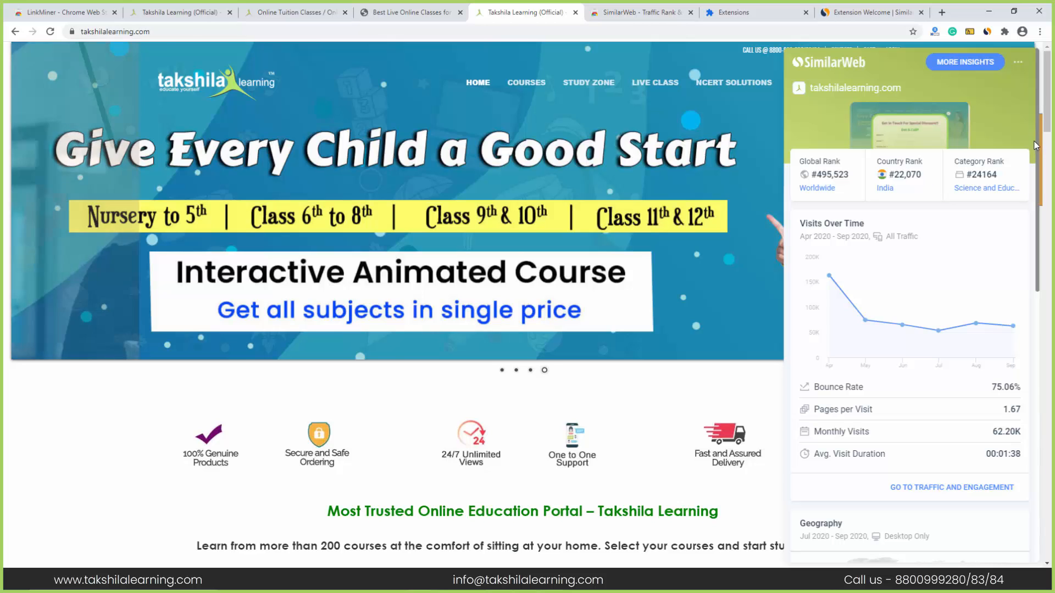
Examine SimilarWeb's ranks, visits over time, geography and traffic sources for takshilalearning.com
{"action": "left_click_drag", "start_coordinate": [1048, 125], "coordinate": [1048, 178]}
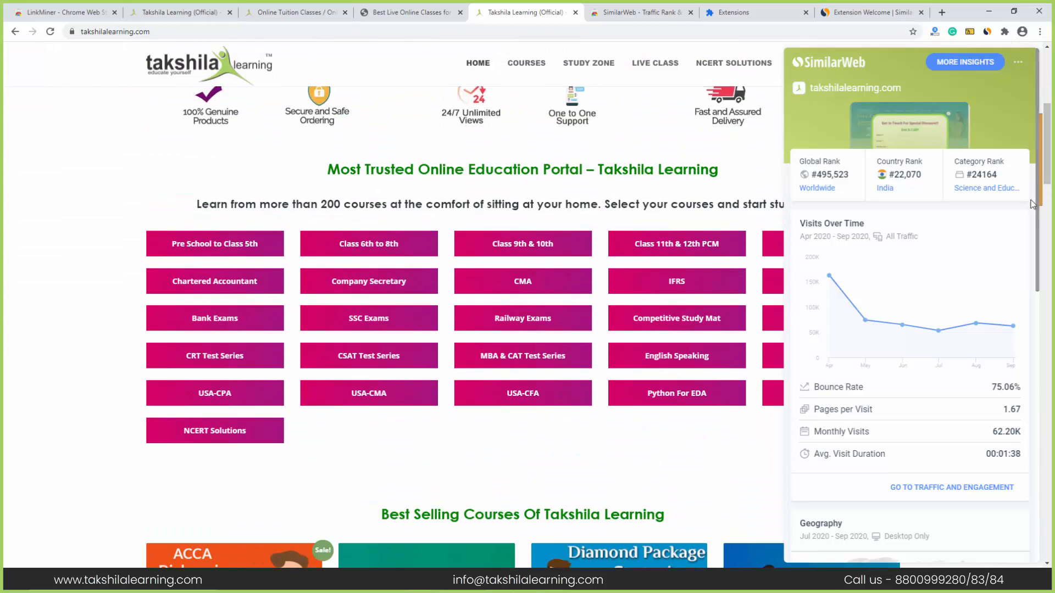
{"action": "left_click_drag", "start_coordinate": [1039, 230], "coordinate": [1032, 366]}
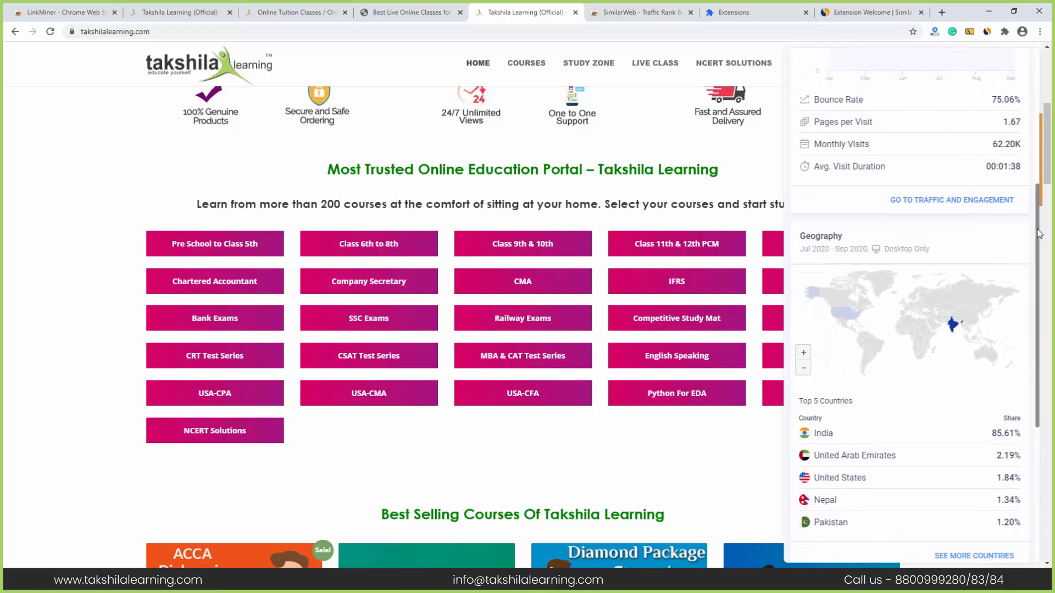
{"action": "left_click_drag", "start_coordinate": [1041, 328], "coordinate": [1037, 432]}
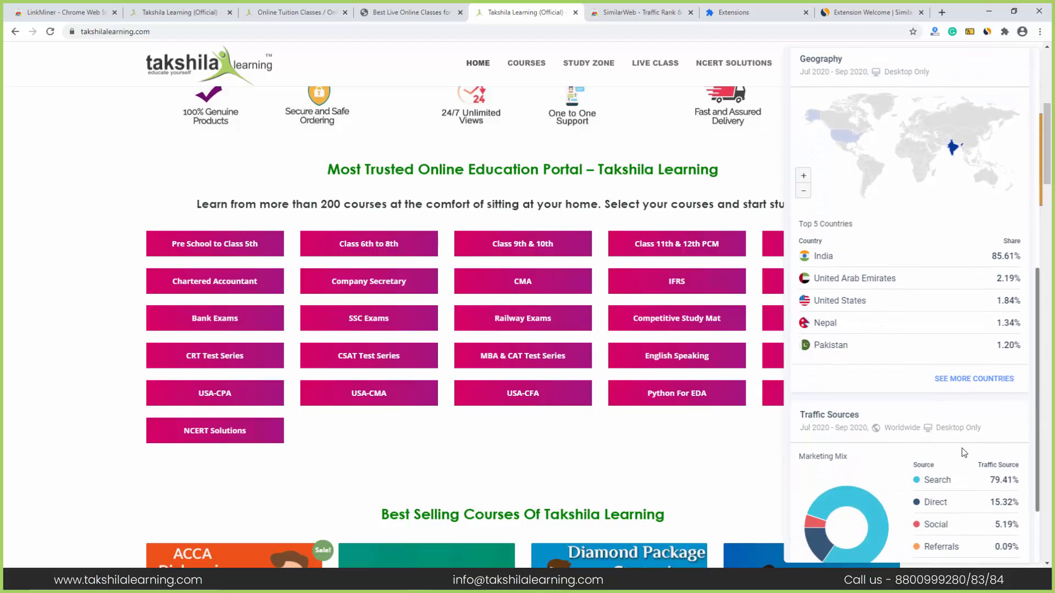
{"action": "left_click_drag", "start_coordinate": [1034, 443], "coordinate": [1014, 481]}
{"action": "left_click", "coordinate": [998, 464]}
{"action": "left_click_drag", "start_coordinate": [1036, 504], "coordinate": [1038, 568]}
{"action": "left_click", "coordinate": [1027, 502]}
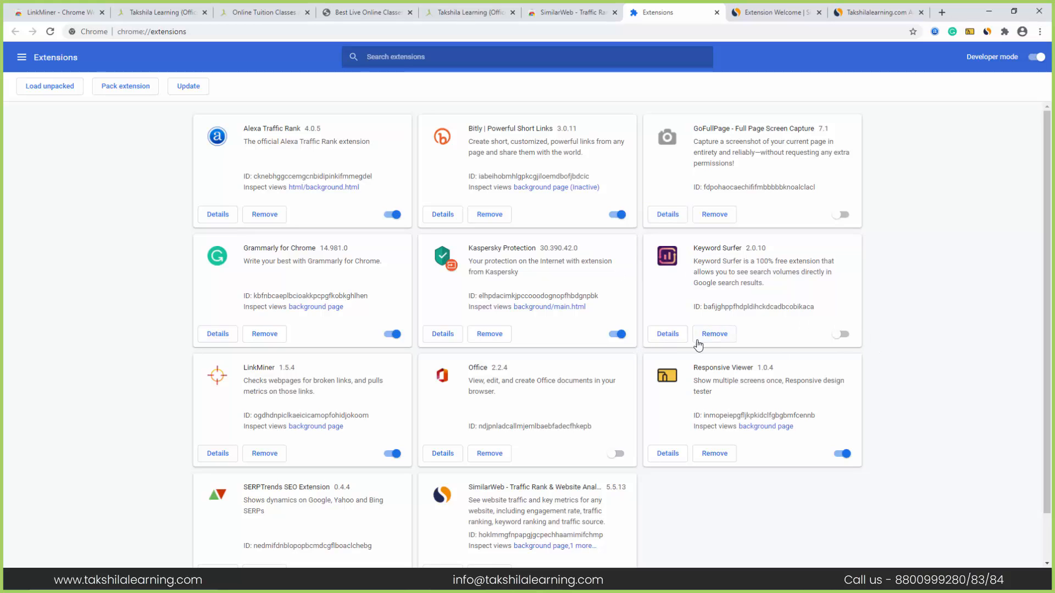
Enable the Keyword Surfer extension and search Google for "best seo plugin" in a new tab
{"action": "left_click", "coordinate": [842, 341]}
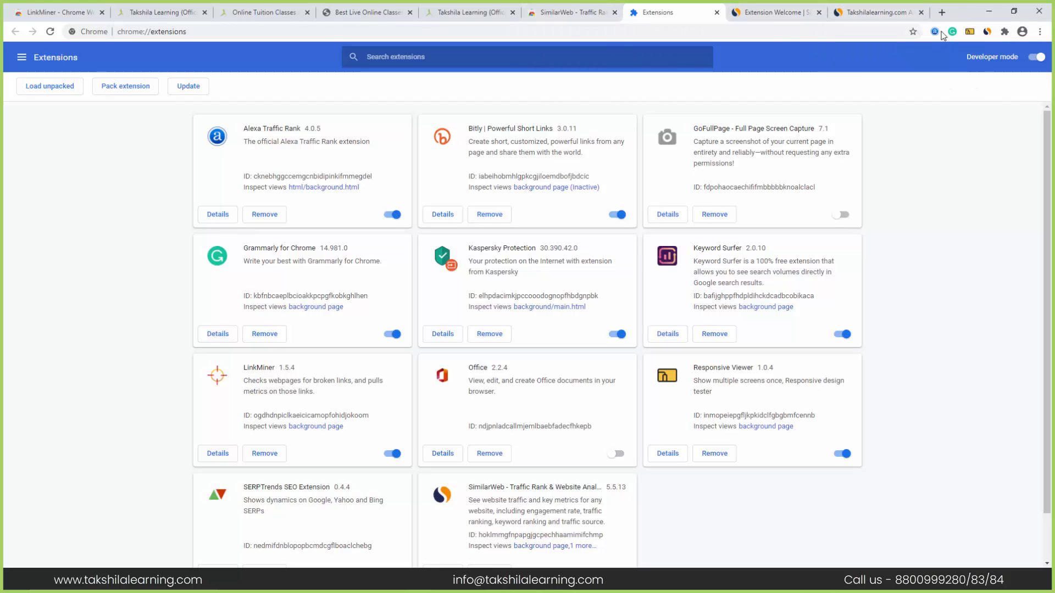
{"action": "left_click", "coordinate": [943, 12]}
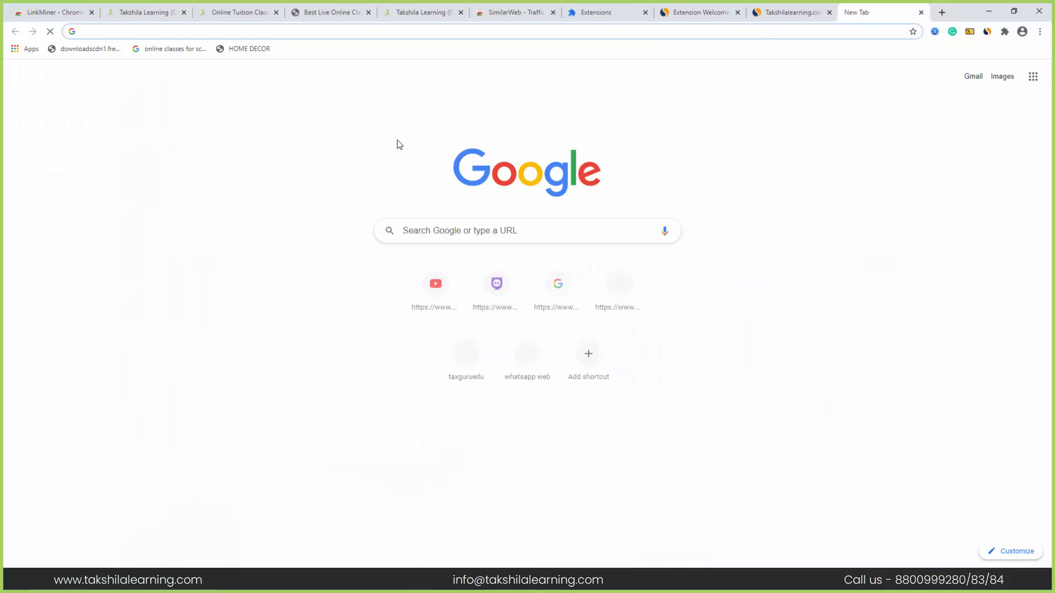
{"action": "left_click", "coordinate": [454, 232]}
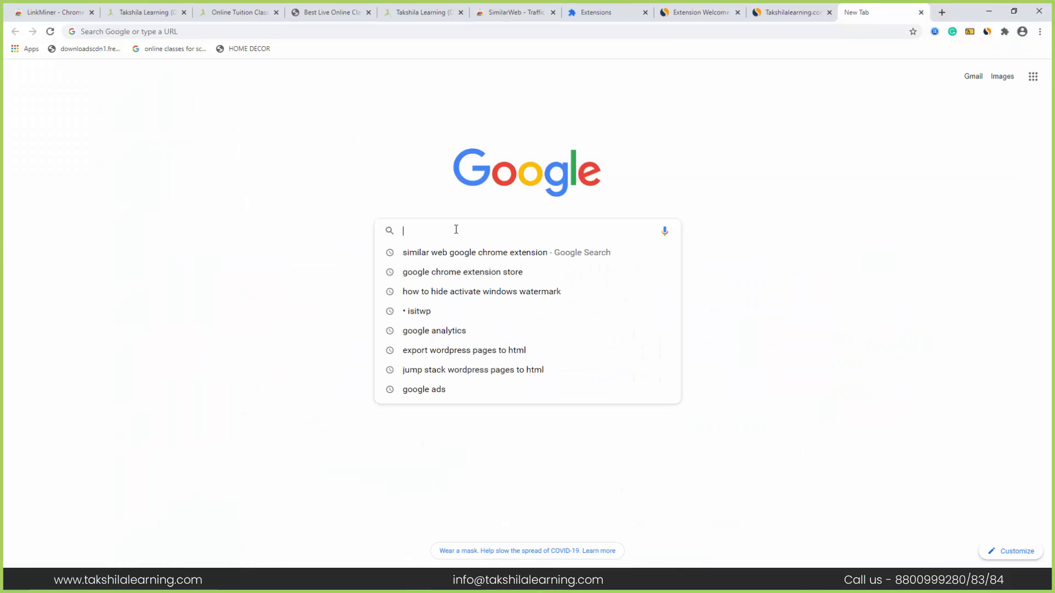
{"action": "type", "text": "best"}
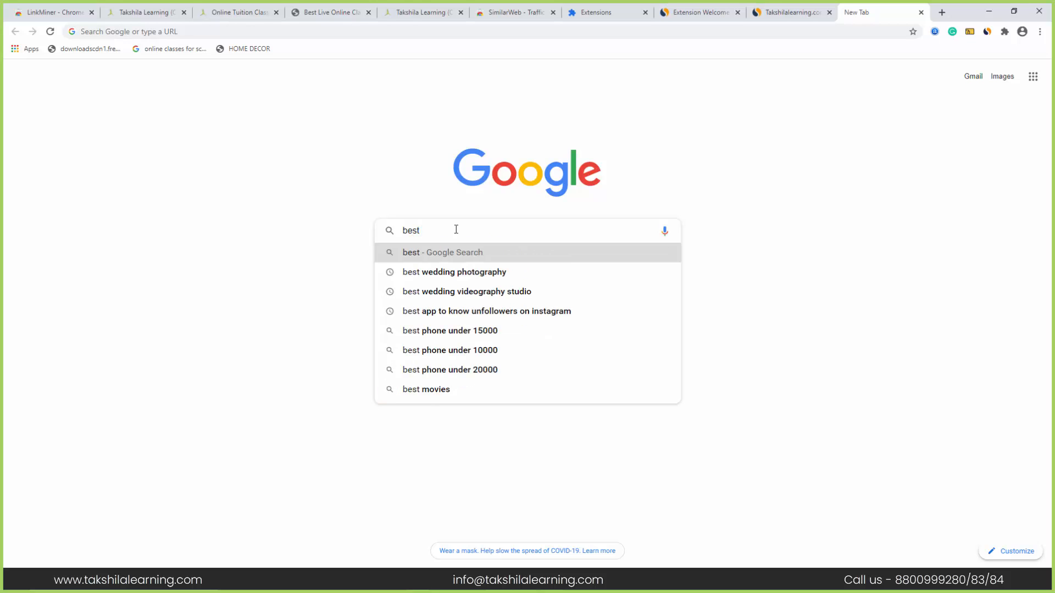
{"action": "type", "text": " seop"}
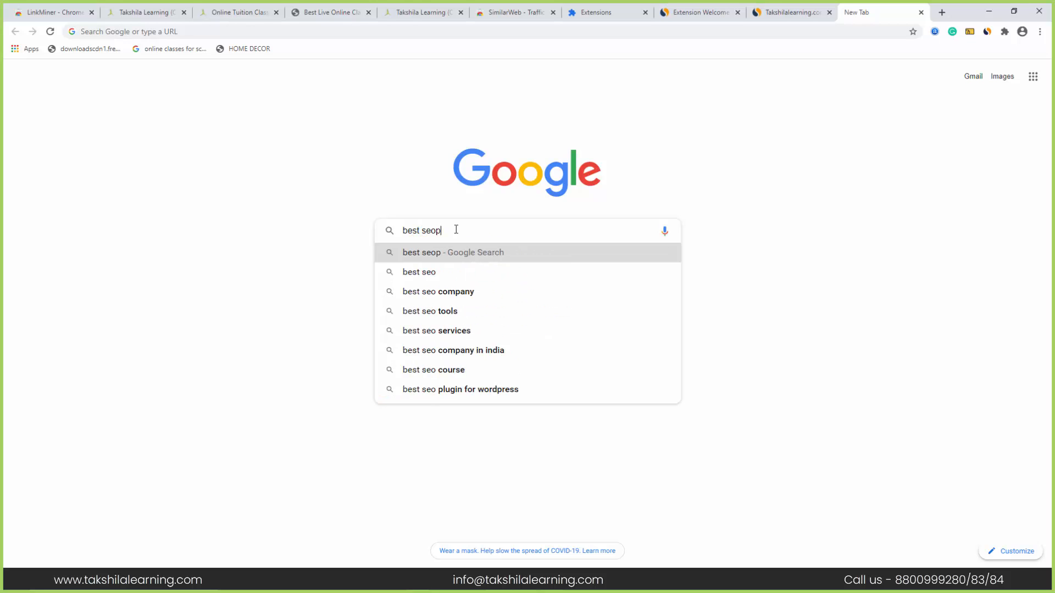
{"action": "type", "text": "lugin"}
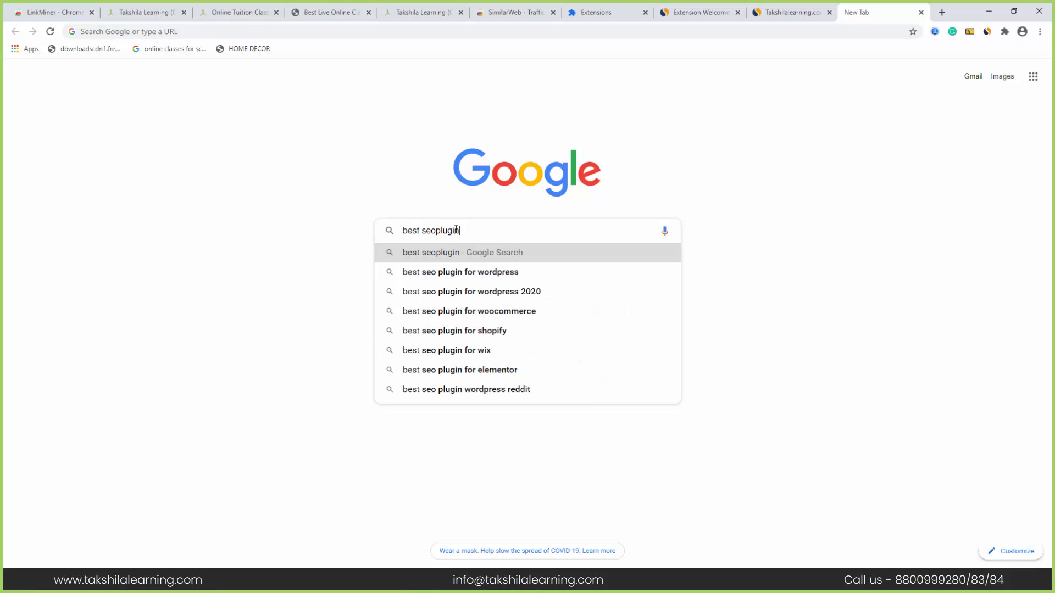
{"action": "left_click", "coordinate": [1005, 31]}
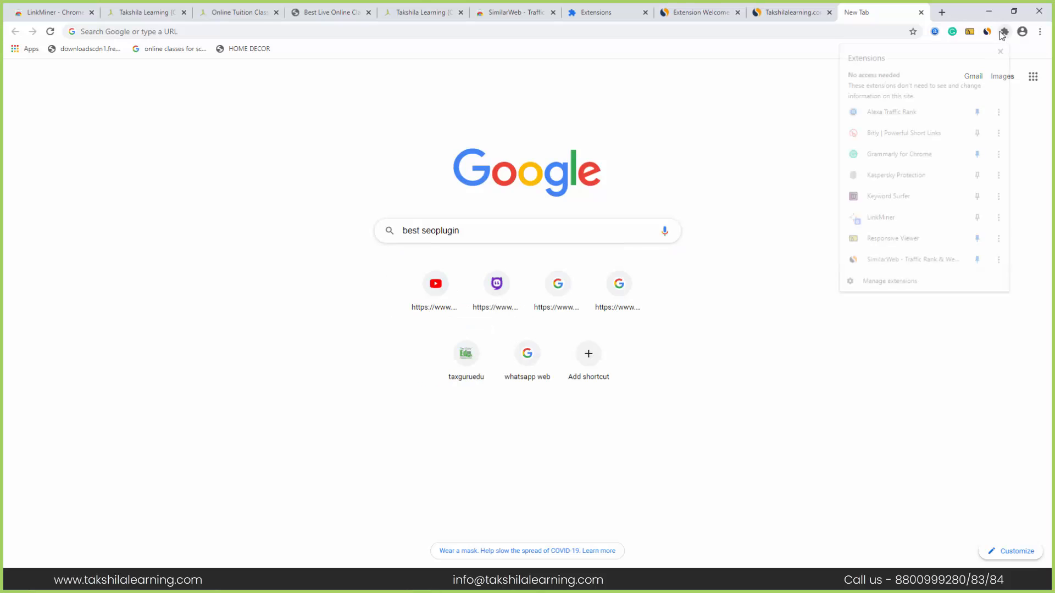
{"action": "left_click", "coordinate": [476, 234]}
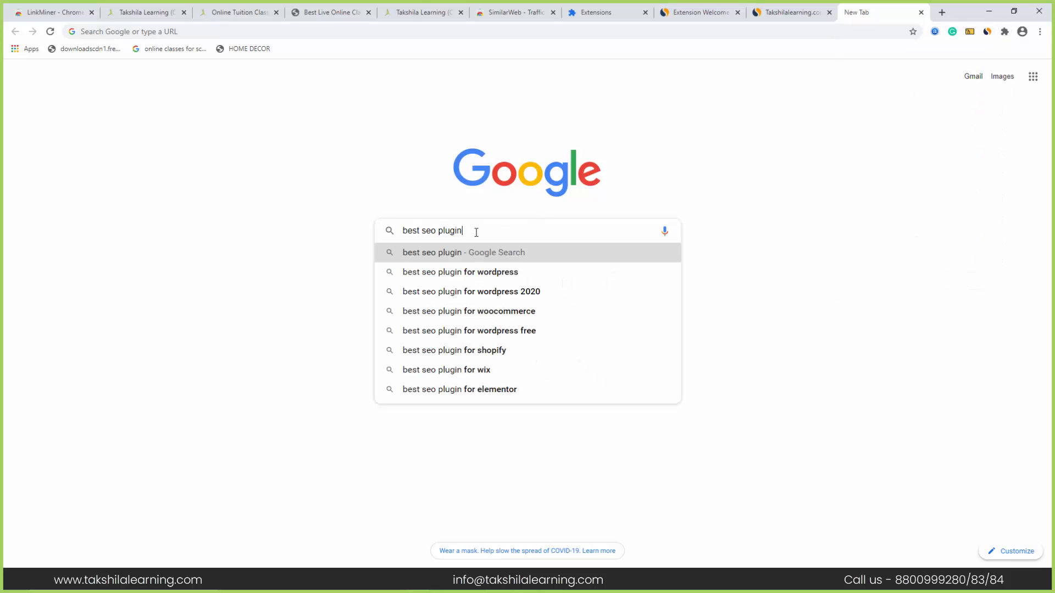
{"action": "key", "text": "Return"}
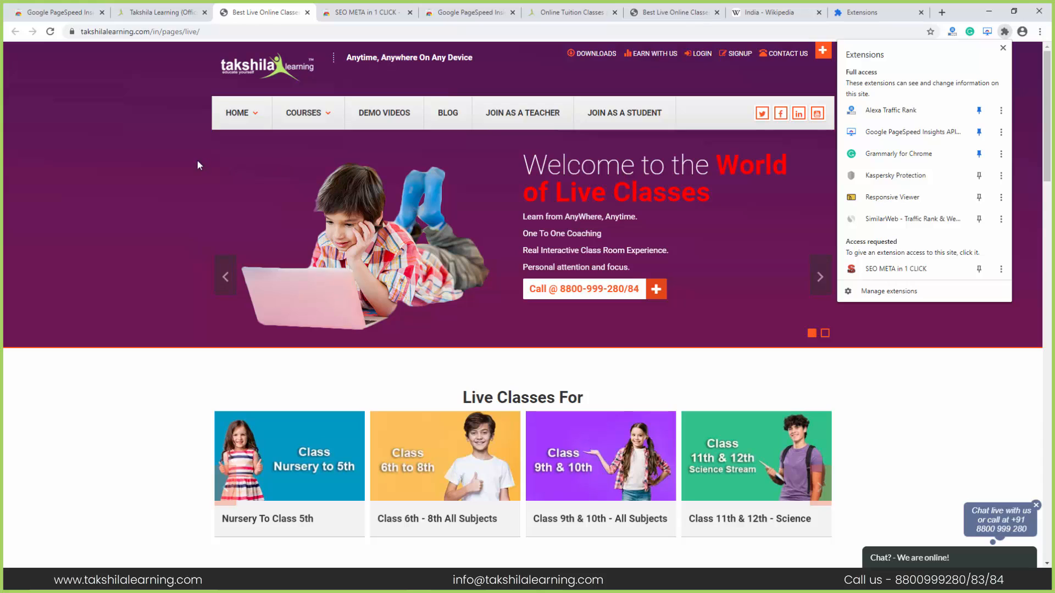
Run the SEO META in 1 CLICK extension on the takshilalearning.com live classes page
{"action": "left_click", "coordinate": [197, 162]}
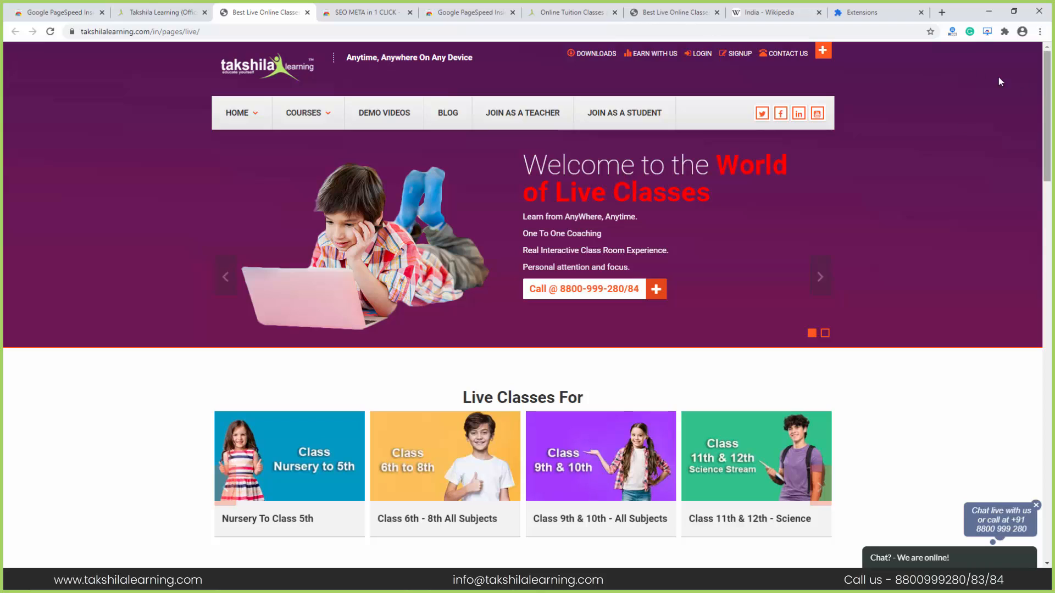
{"action": "left_click", "coordinate": [1006, 32]}
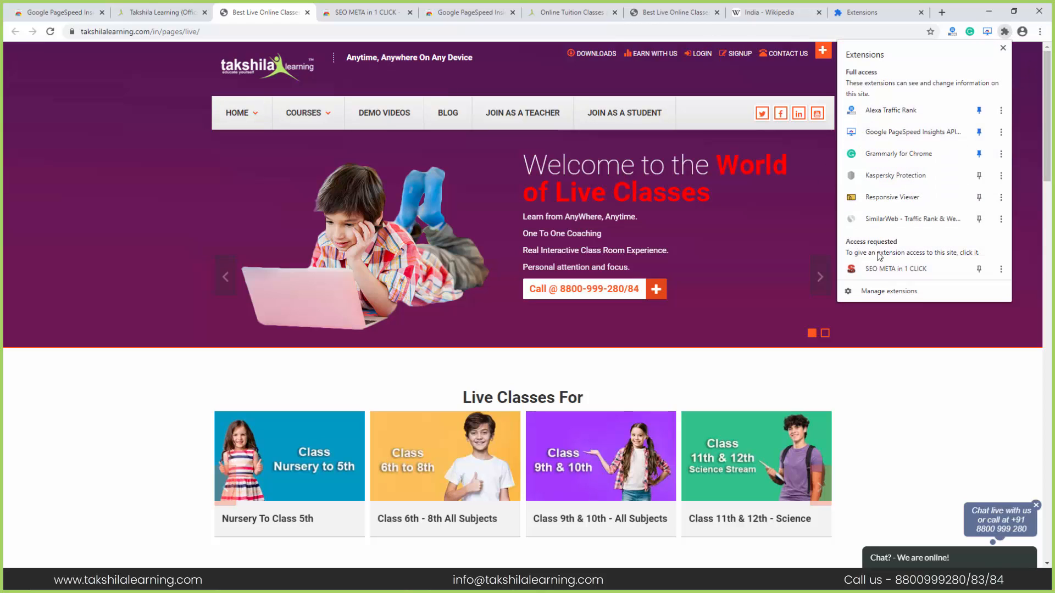
{"action": "left_click", "coordinate": [865, 269]}
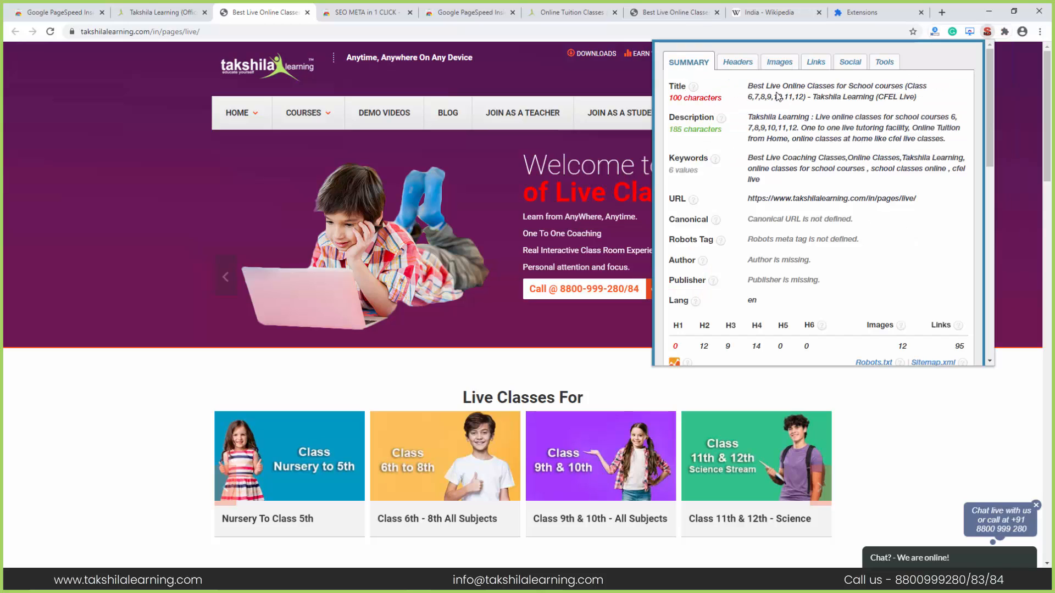
Examine the page's title and description with their character counts in the SEO META in 1 CLICK summary
{"action": "left_click_drag", "start_coordinate": [745, 87], "coordinate": [937, 88]}
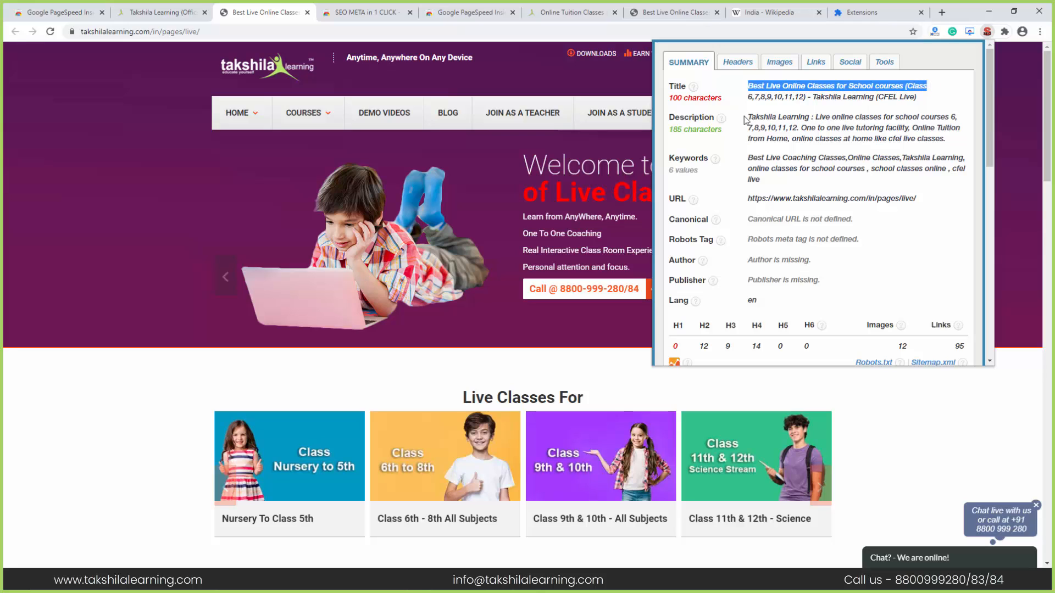
{"action": "left_click_drag", "start_coordinate": [746, 117], "coordinate": [967, 144]}
{"action": "left_click", "coordinate": [684, 125]}
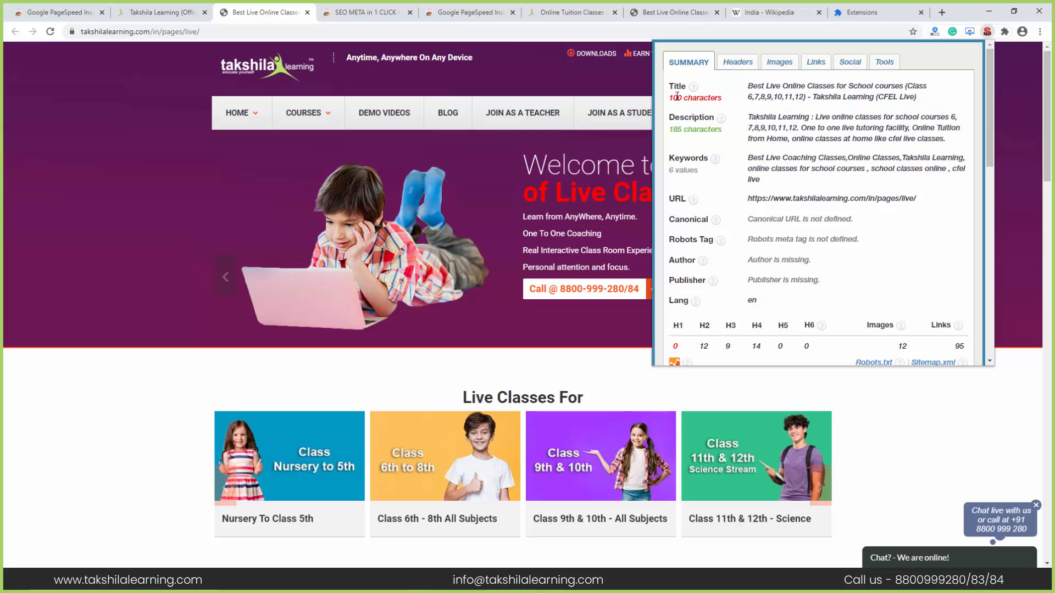
{"action": "left_click_drag", "start_coordinate": [673, 97], "coordinate": [681, 90]}
{"action": "left_click", "coordinate": [671, 132]}
{"action": "left_click_drag", "start_coordinate": [670, 131], "coordinate": [722, 130]}
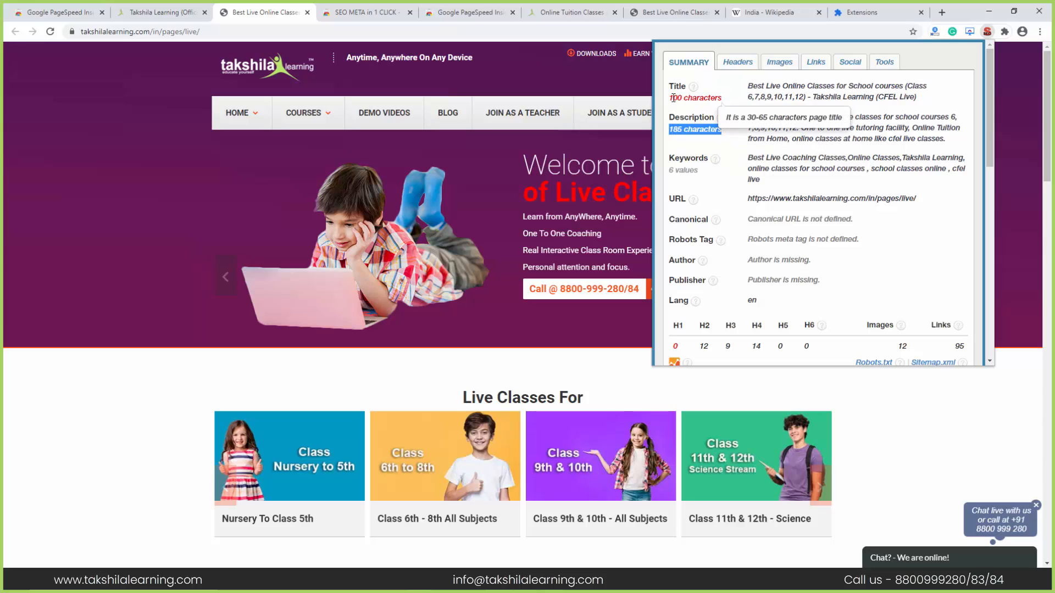
{"action": "left_click_drag", "start_coordinate": [675, 98], "coordinate": [722, 98]}
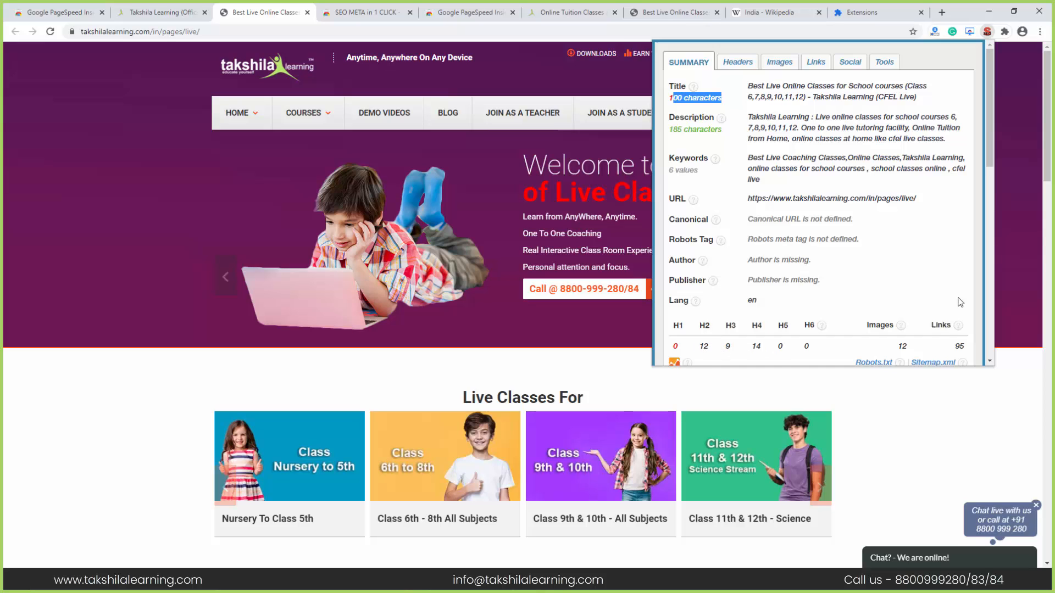
{"action": "left_click_drag", "start_coordinate": [989, 156], "coordinate": [967, 137]}
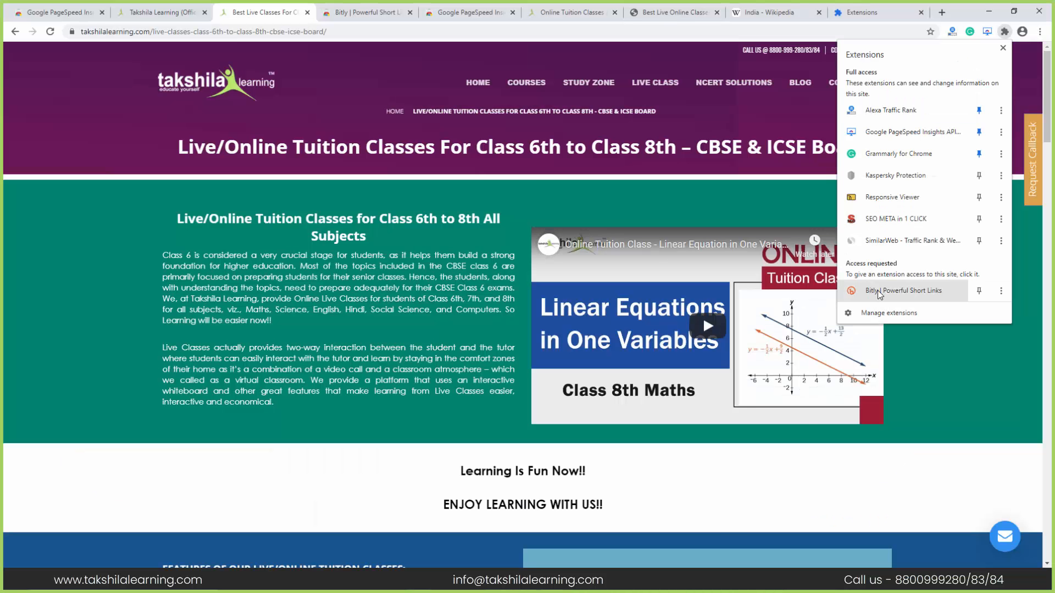
Open the Bitly extension on the Class 6th to 8th live classes page and sign in with a Google account
{"action": "left_click", "coordinate": [928, 417]}
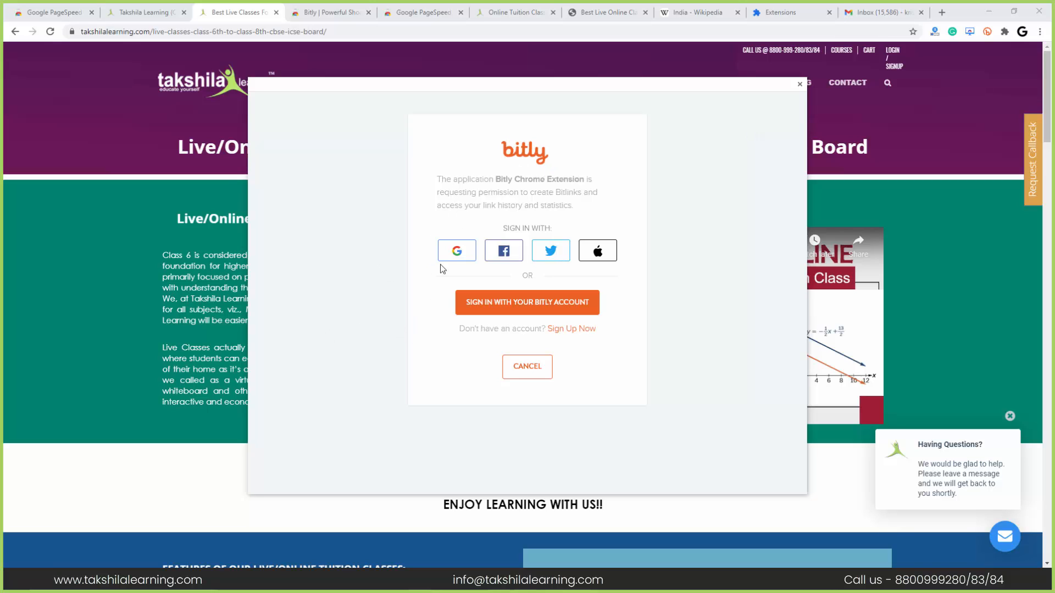
{"action": "left_click", "coordinate": [456, 251]}
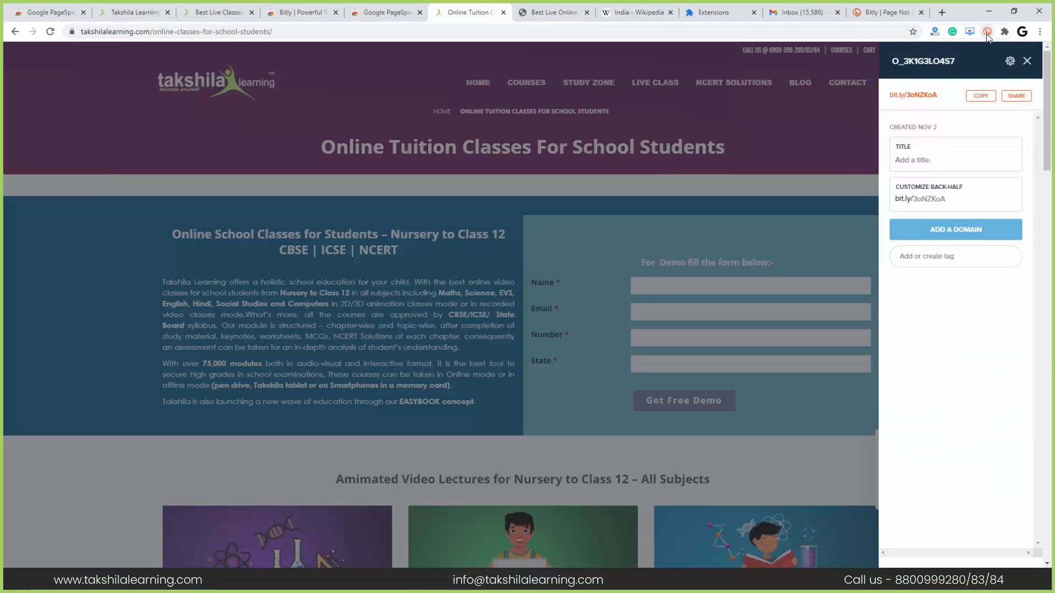
{"action": "left_click", "coordinate": [1039, 33]}
{"action": "left_click", "coordinate": [916, 73]}
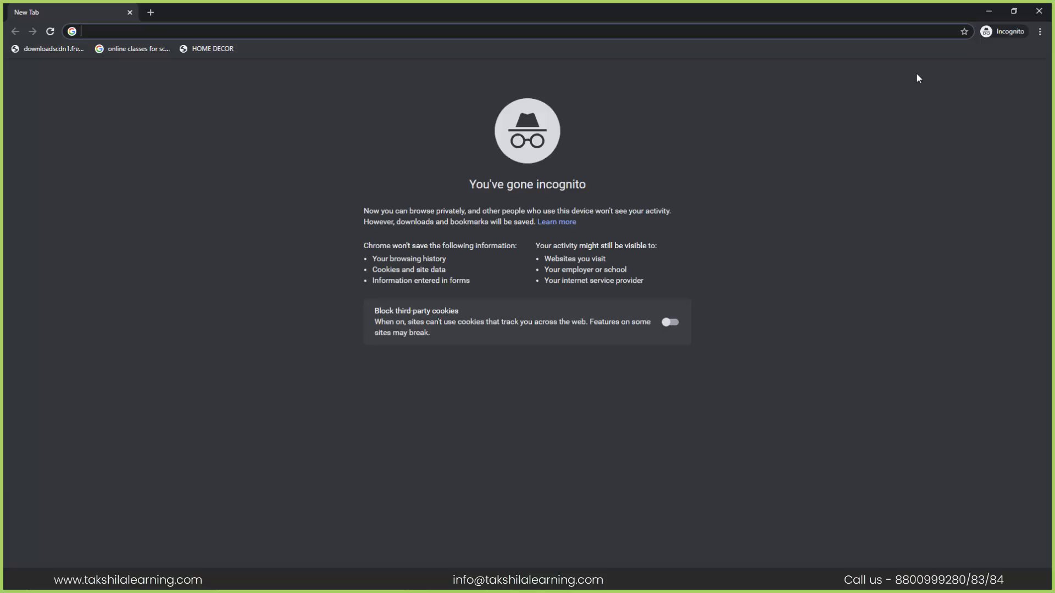
{"action": "type", "text": "https://bit.ly/3oNZKoA"}
{"action": "key", "text": "Return"}
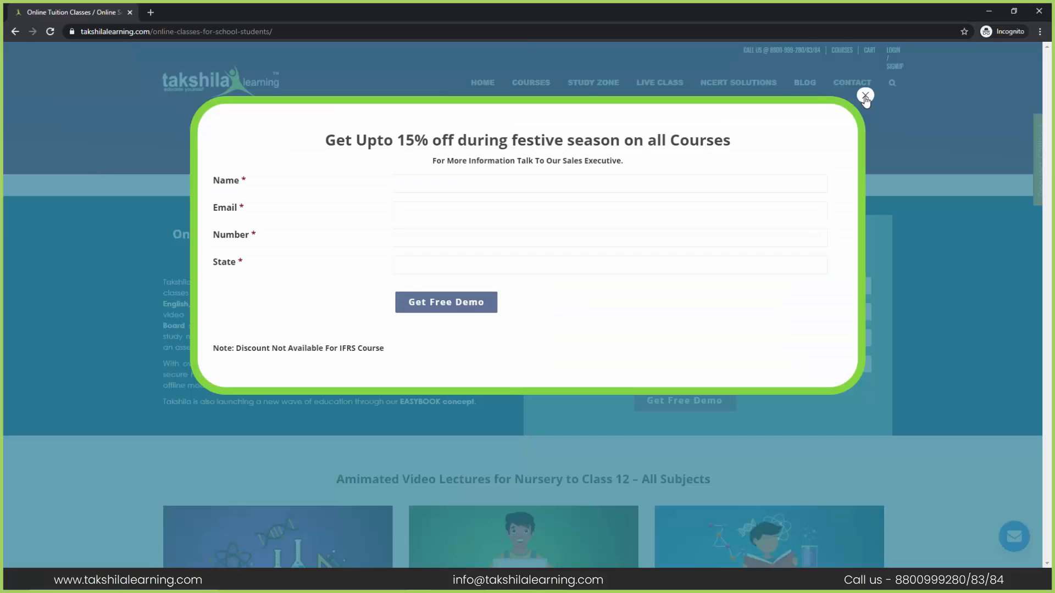
{"action": "left_click", "coordinate": [865, 97]}
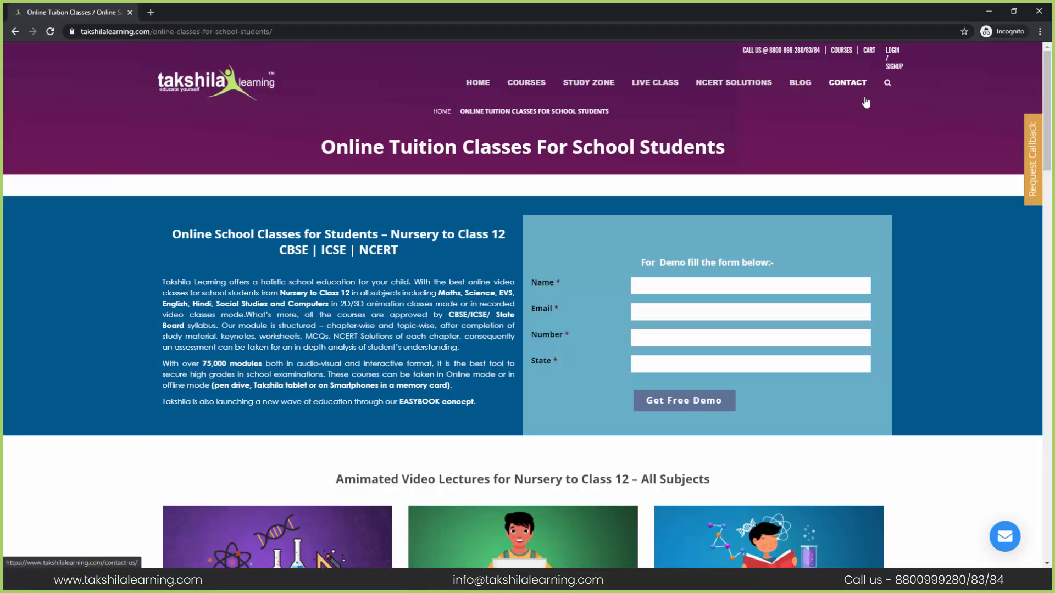
{"action": "left_click", "coordinate": [1039, 8]}
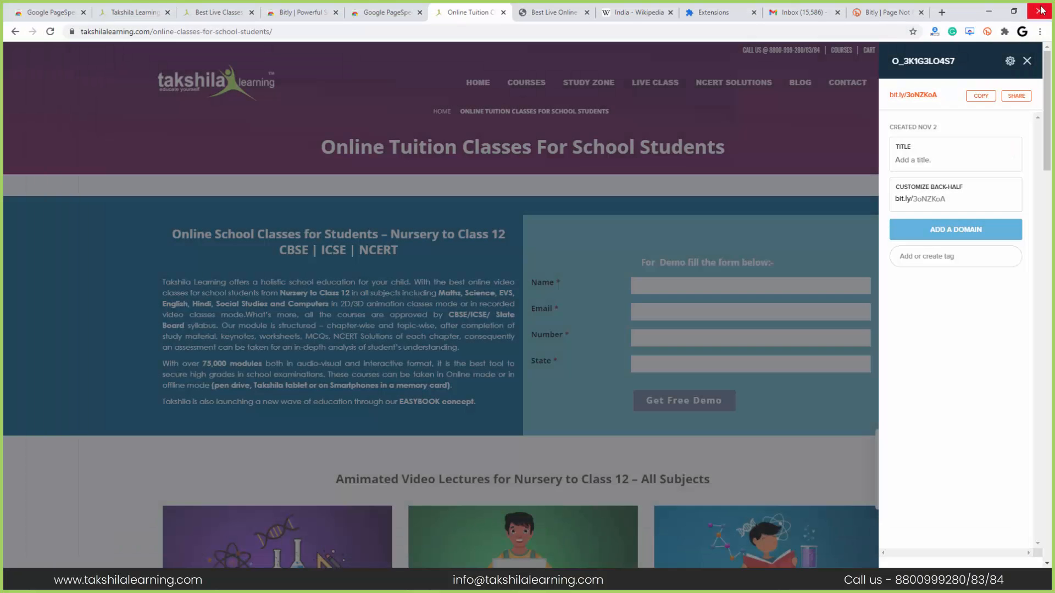
Open the Grammarly extension's settings on the Class 6th to 8th live classes page, then switch to the blank Grammarly document
{"action": "left_click", "coordinate": [517, 126]}
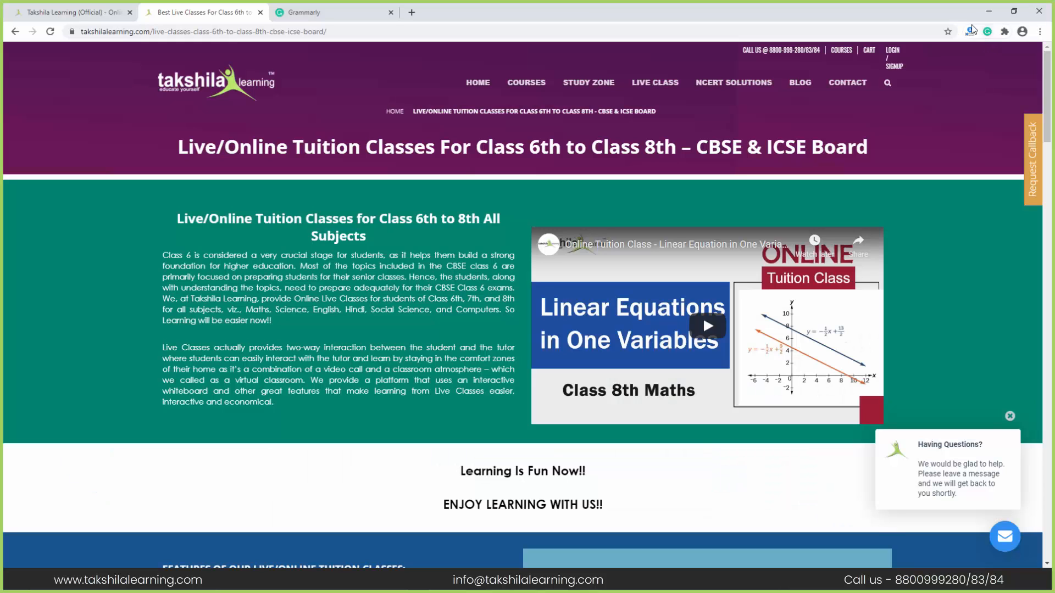
{"action": "left_click", "coordinate": [988, 32]}
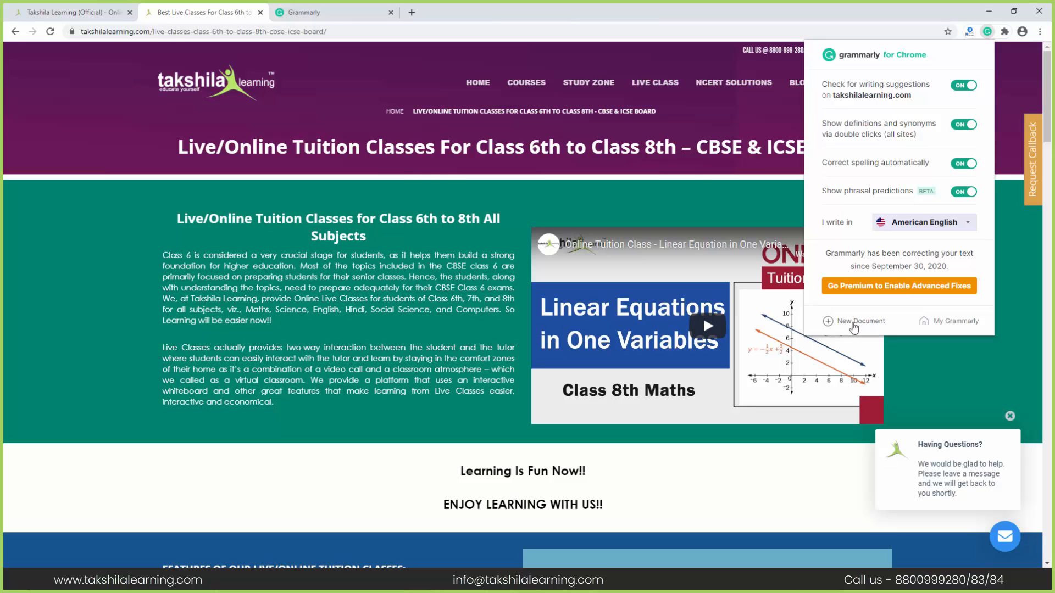
{"action": "left_click", "coordinate": [330, 7]}
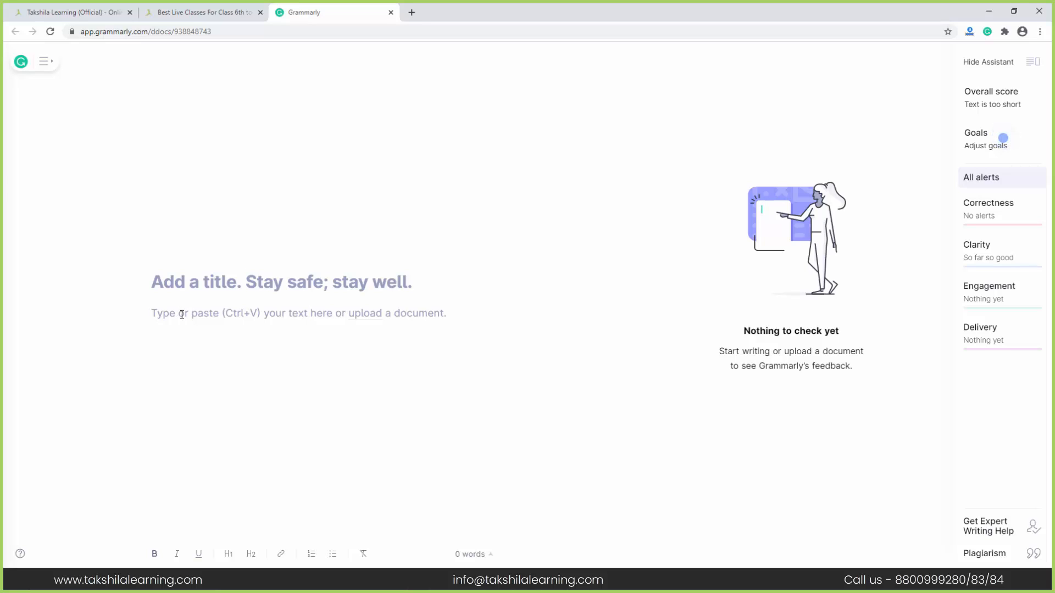
Write the sample text "Best seoextension for google Chrome" in the body of the Grammarly document
{"action": "type", "text": "Best"}
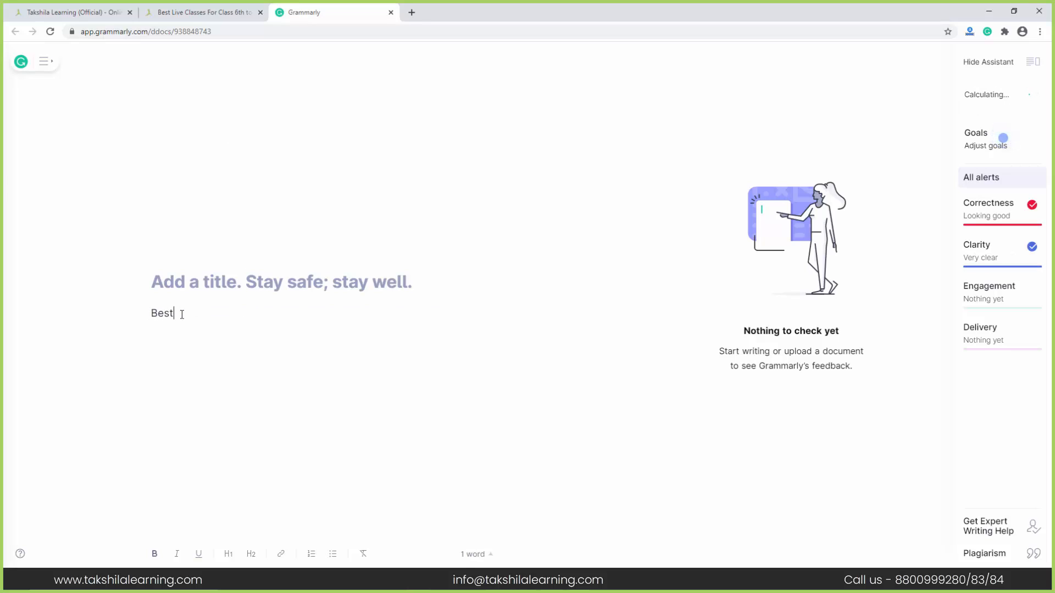
{"action": "type", "text": " seoextension for g"}
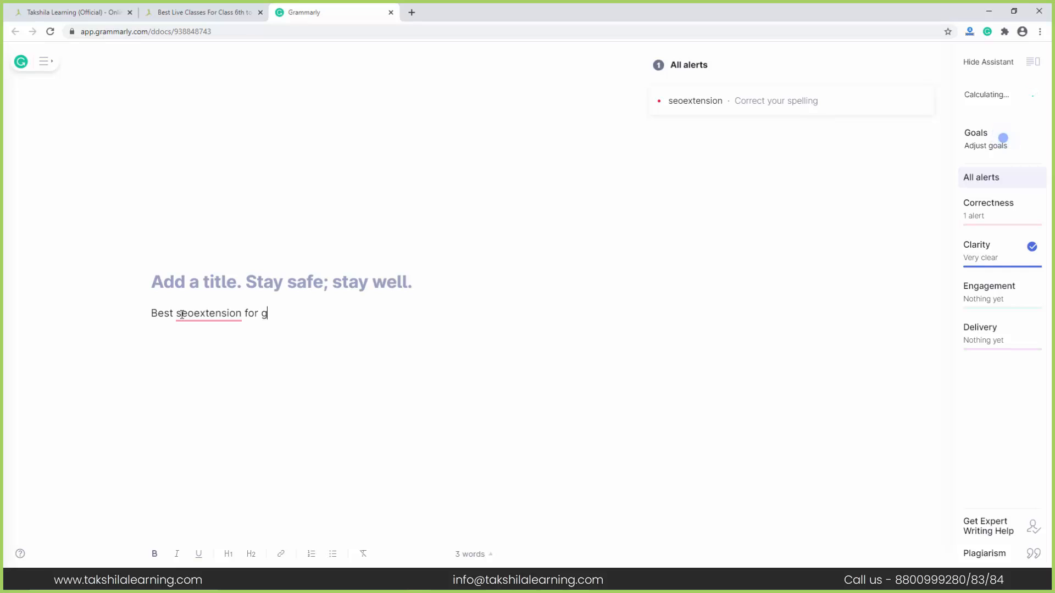
{"action": "type", "text": "oogle Chrome"}
{"action": "key", "text": "Home"}
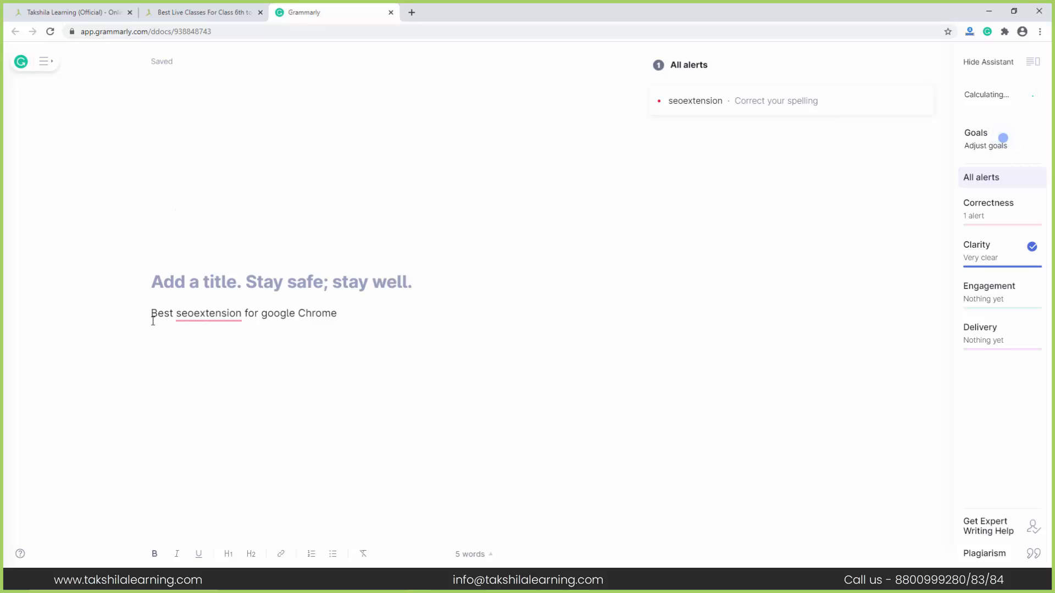
{"action": "key", "text": "End"}
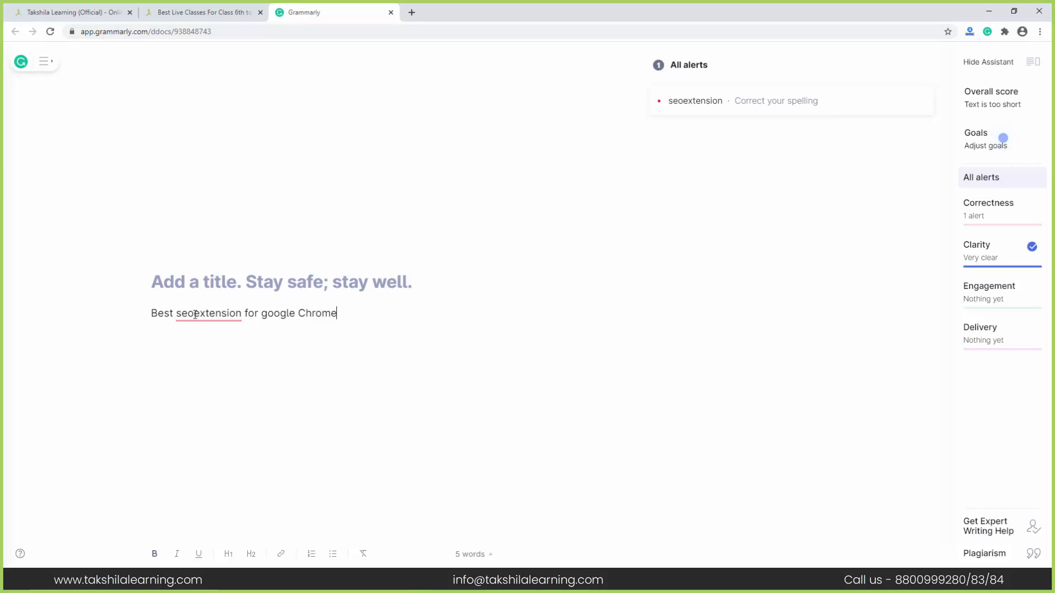
Accept Grammarly's suggestions "SEO extension" for "seoextension" and "Google" for "google" in the sample sentence
{"action": "right_click", "coordinate": [193, 314]}
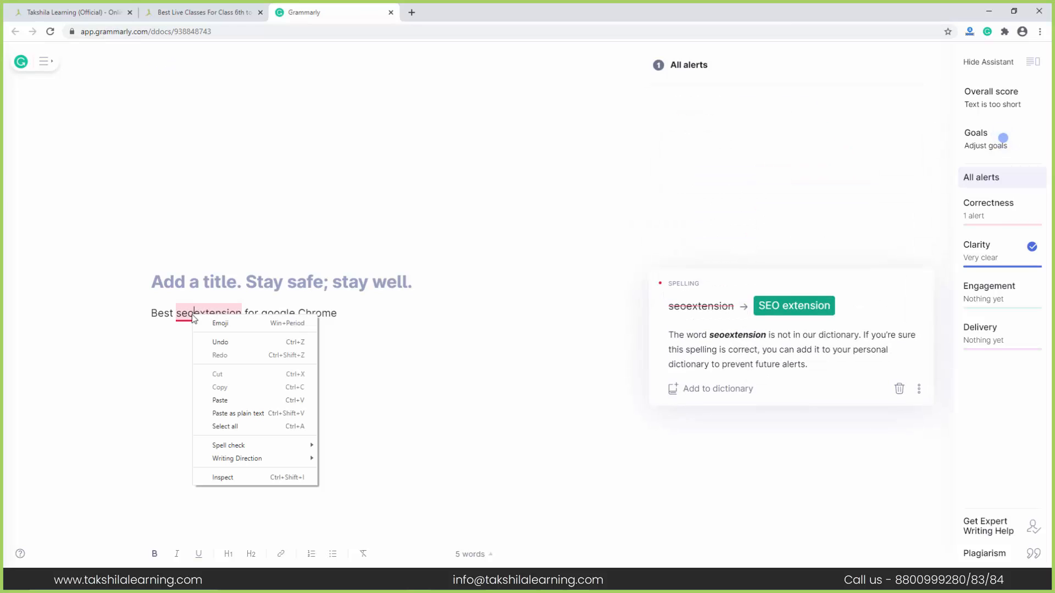
{"action": "left_click", "coordinate": [795, 306]}
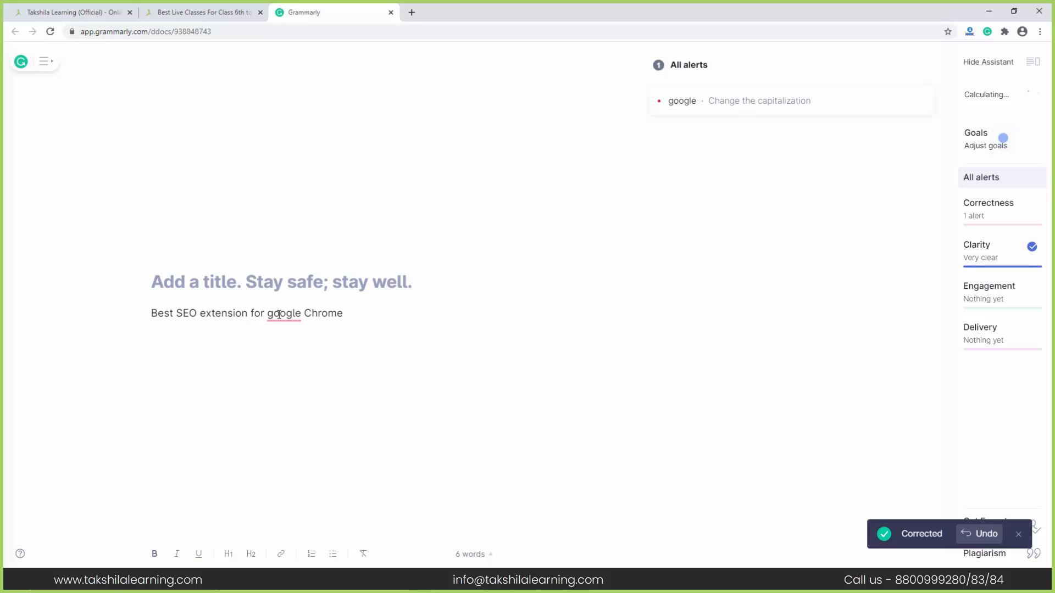
{"action": "left_click", "coordinate": [278, 314]}
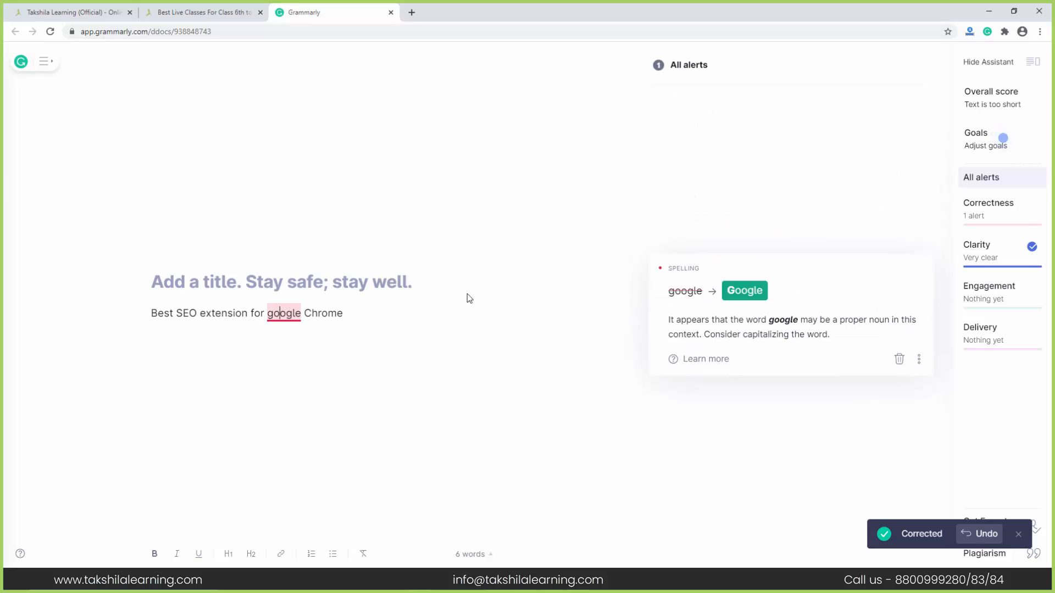
{"action": "left_click", "coordinate": [744, 306]}
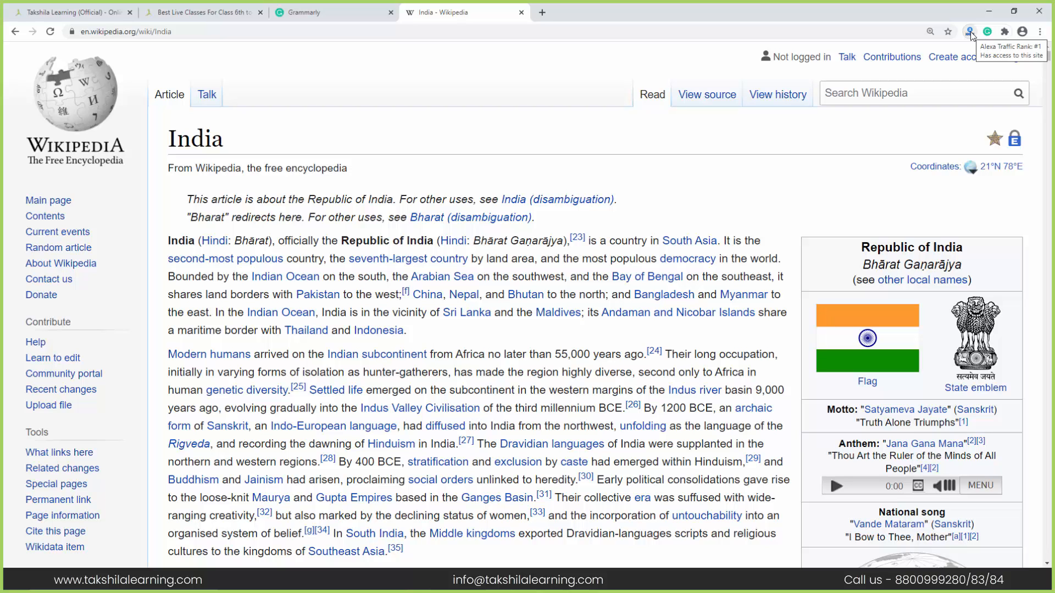
Open the Alexa Traffic Rank extension on Wikipedia's India page and highlight the site's average load time details
{"action": "left_click", "coordinate": [971, 34]}
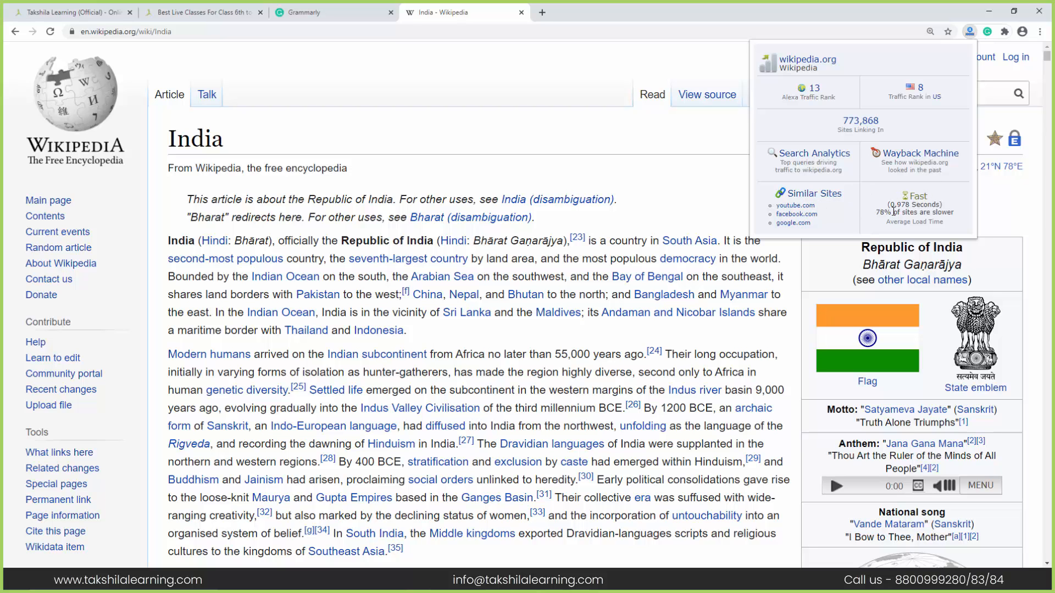
{"action": "left_click_drag", "start_coordinate": [888, 204], "coordinate": [959, 223]}
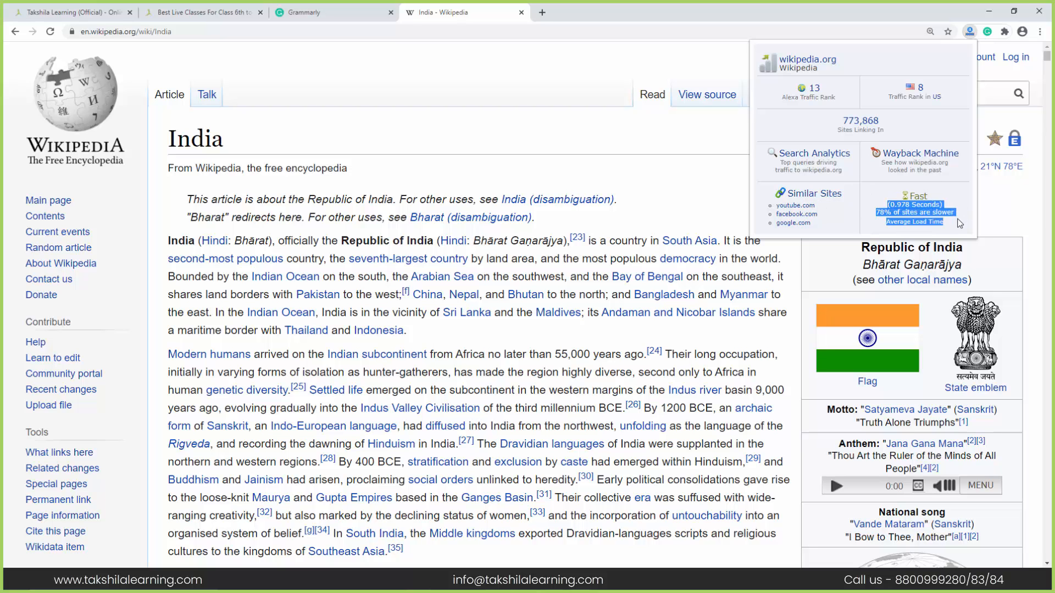